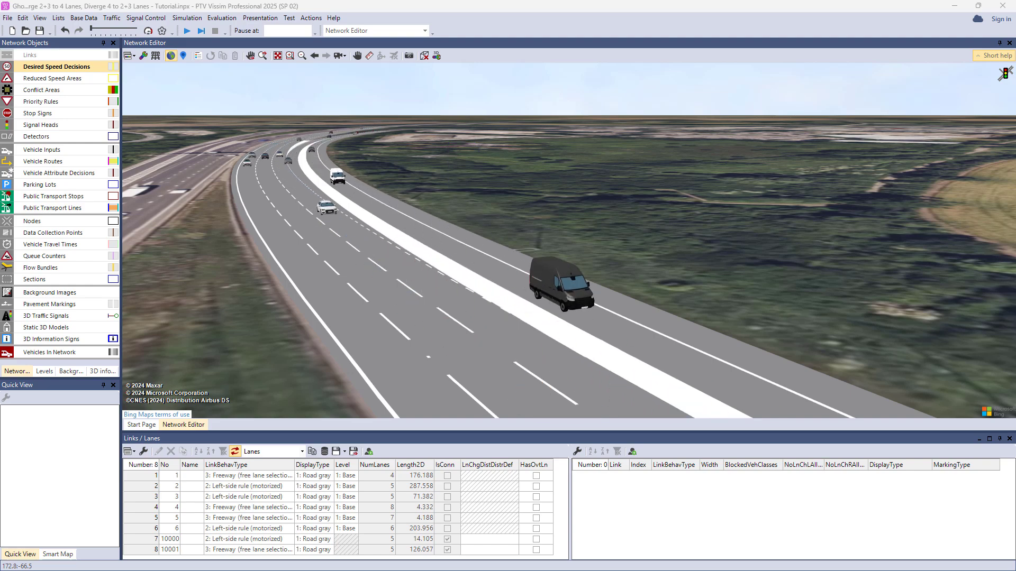
- Switch to top-down 2D, apply the 'Background 30%' layout and pan onto the merge area
key(ctrl+d)
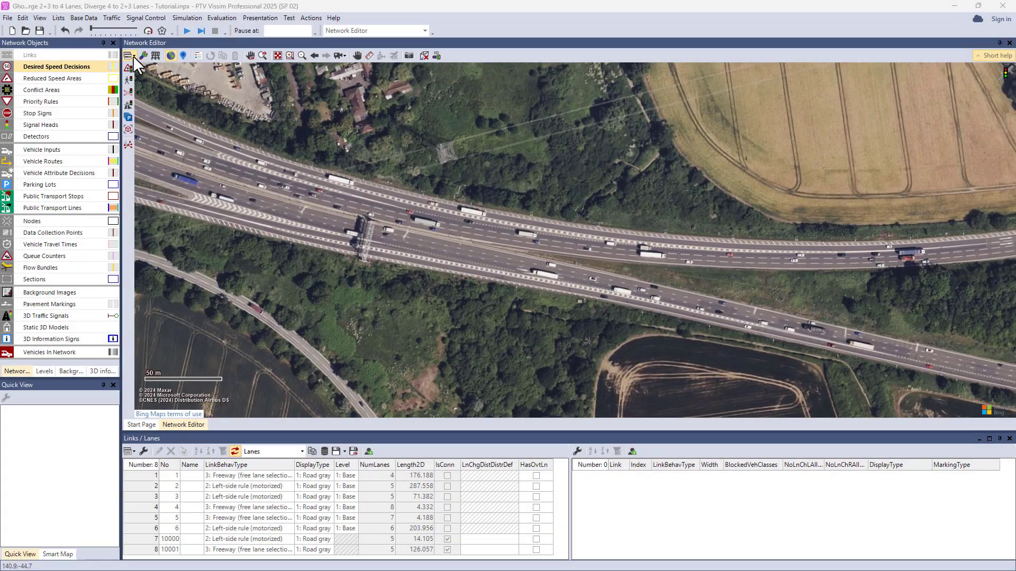
click(132, 56)
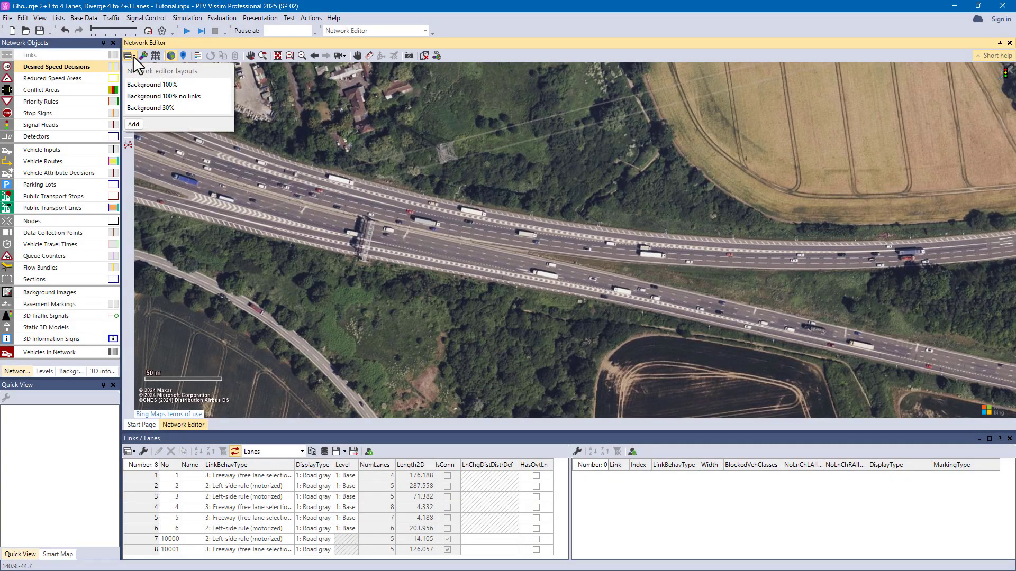
click(150, 107)
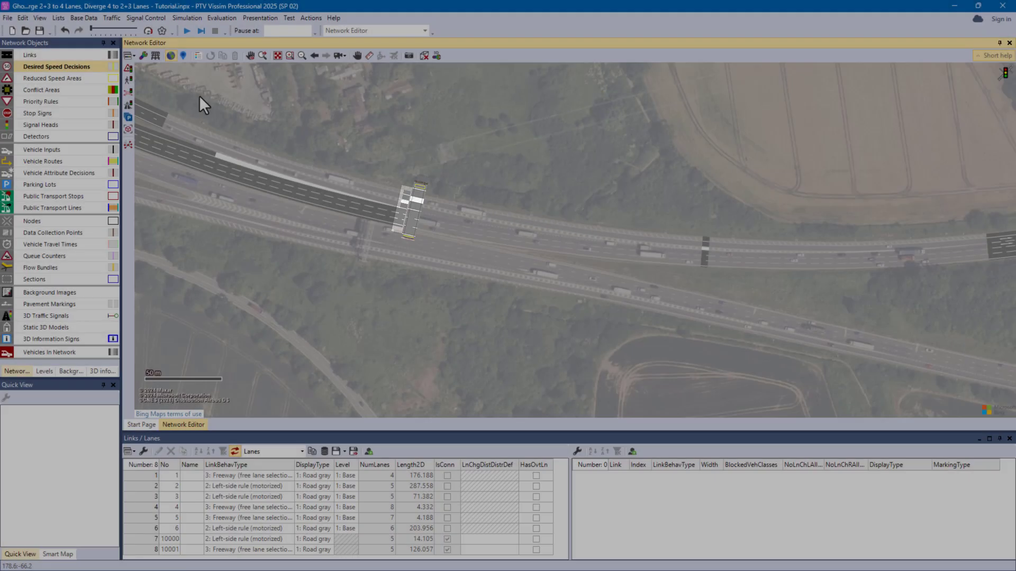
drag(200, 95, 447, 140)
scroll(493, 173, up, 3)
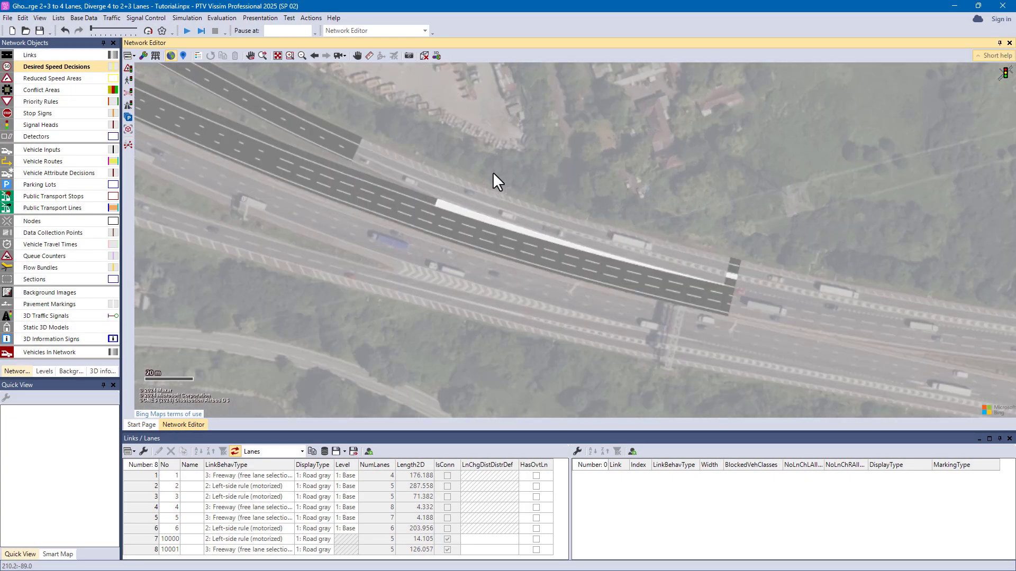
- Jump to 'Ghost island start' and connect link 1 to link 4 with 12 intermediate points
click(339, 55)
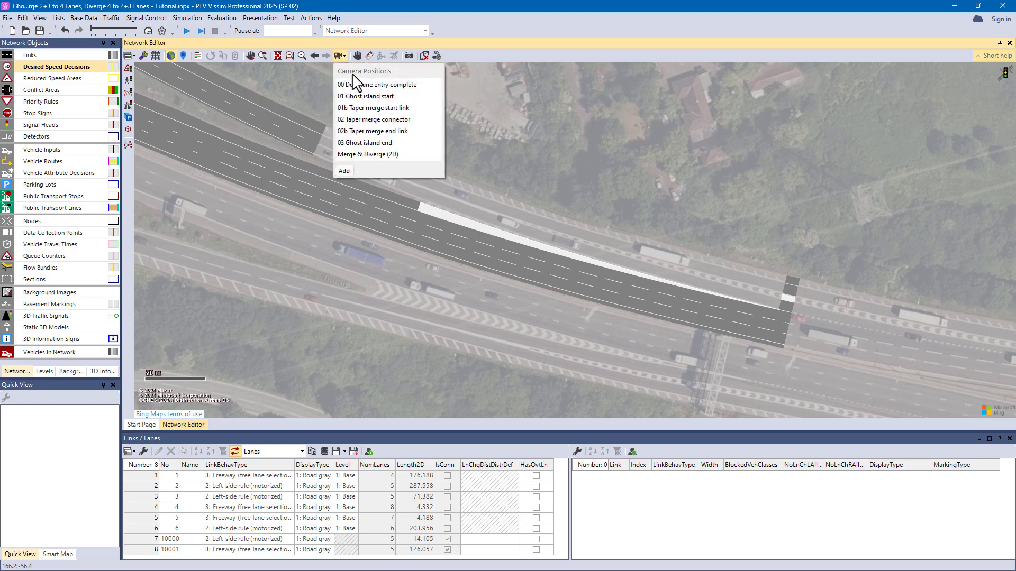
click(366, 96)
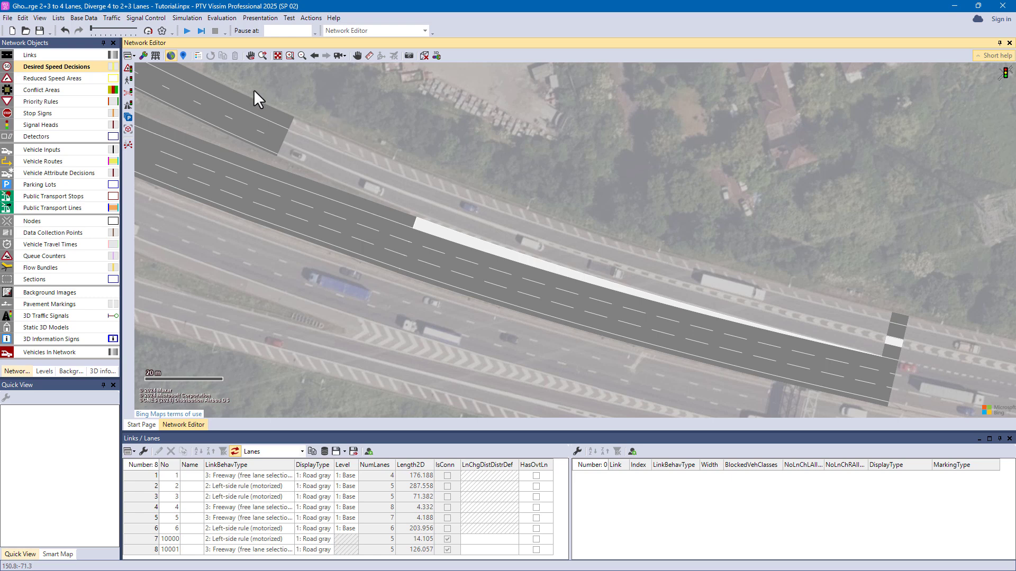
click(76, 56)
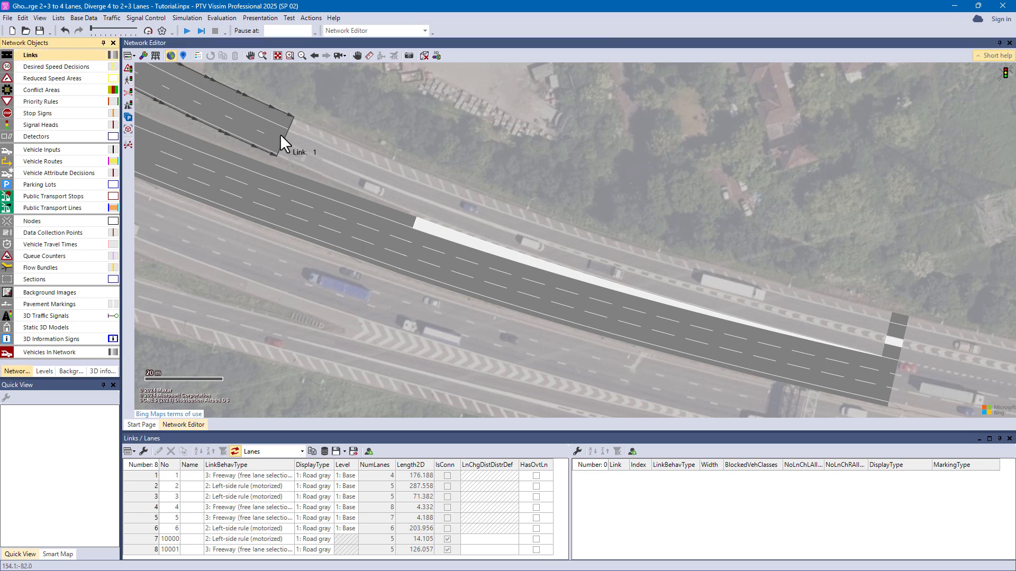
drag(284, 133, 889, 339)
key(shift)
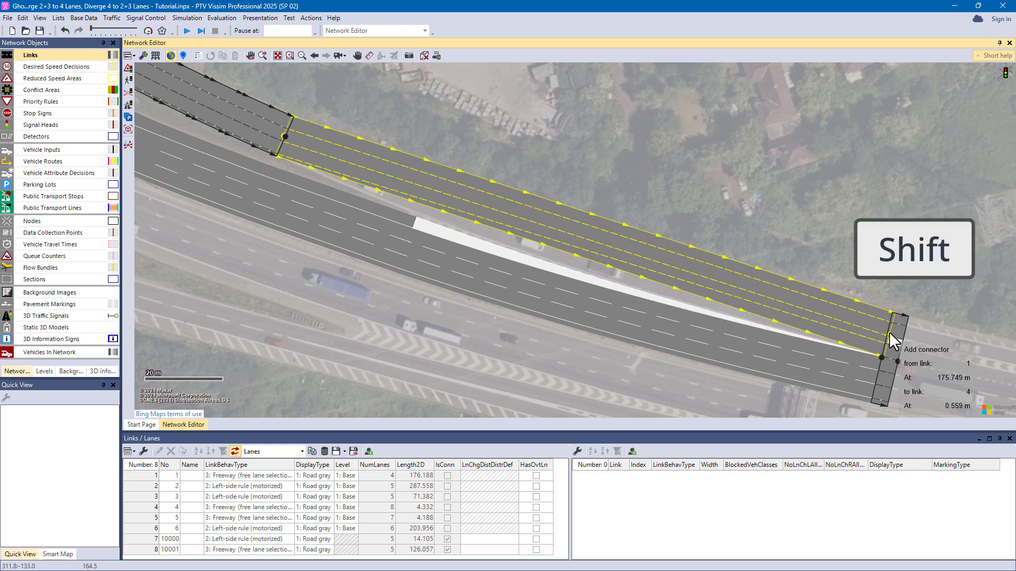
drag(889, 333, 889, 333)
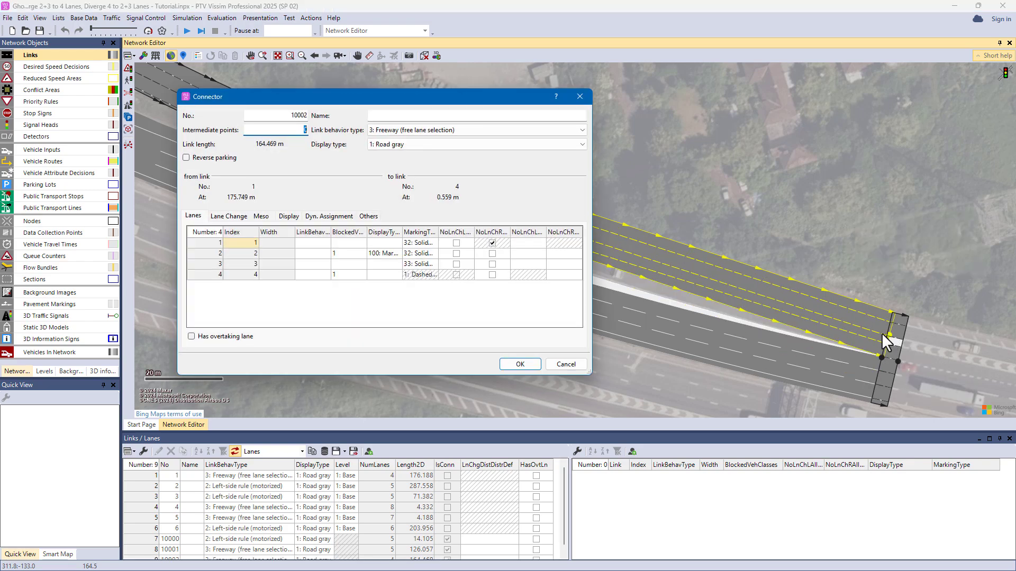
text(12)
key(Return)
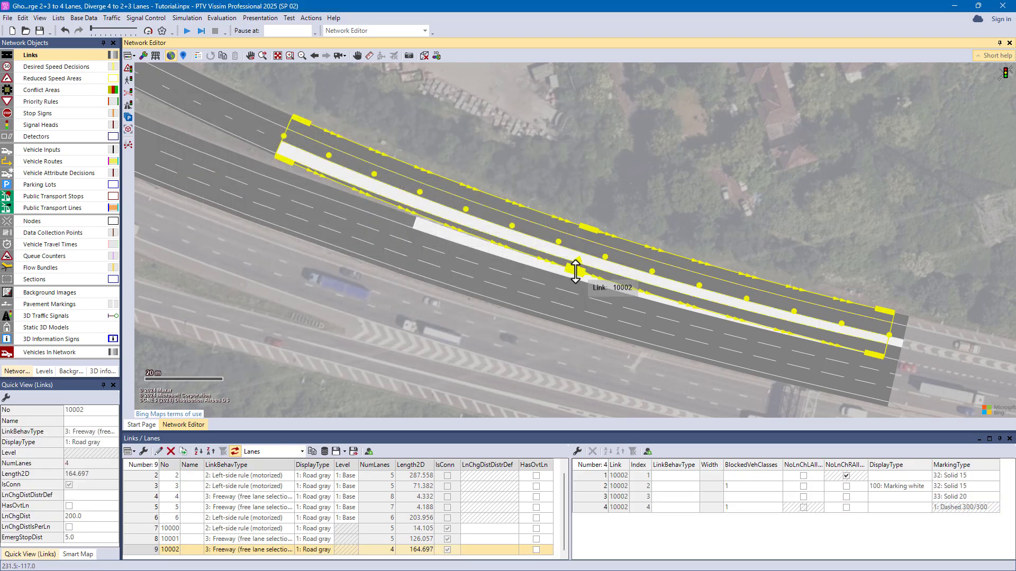
- Resize connector 10002 step by step until it spans five lanes
drag(573, 270, 576, 253)
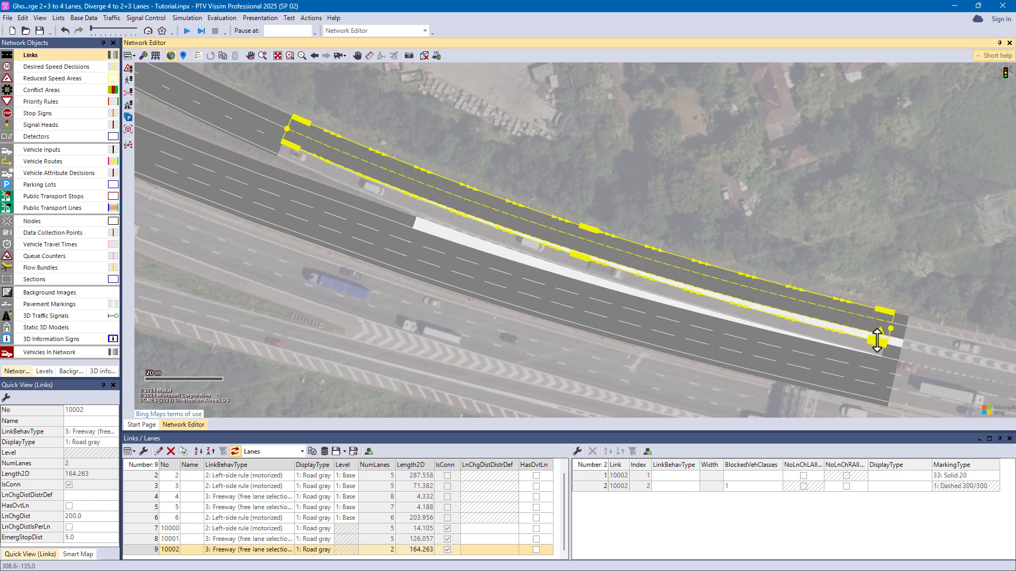
drag(879, 332, 879, 349)
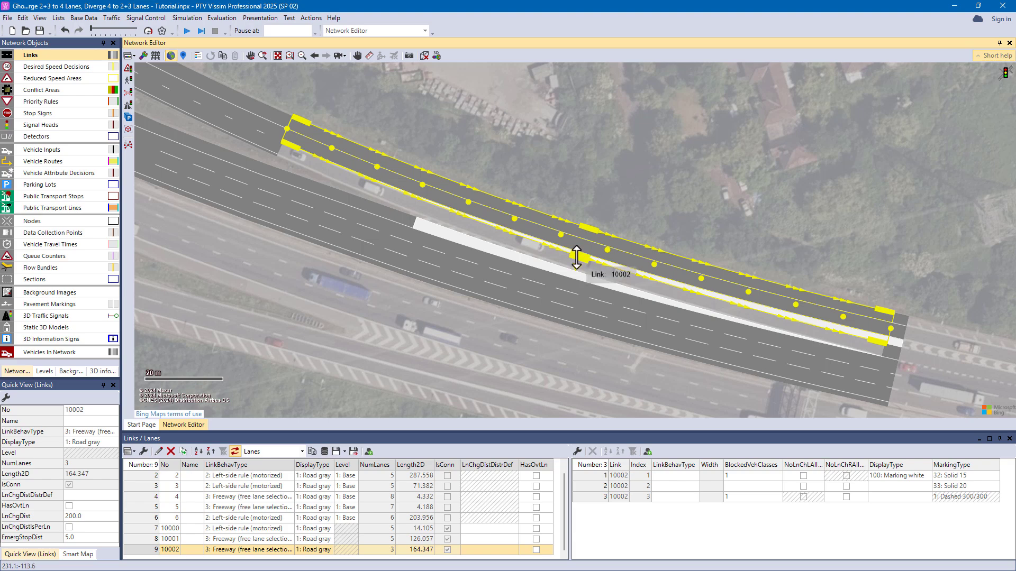
drag(573, 269, 573, 271)
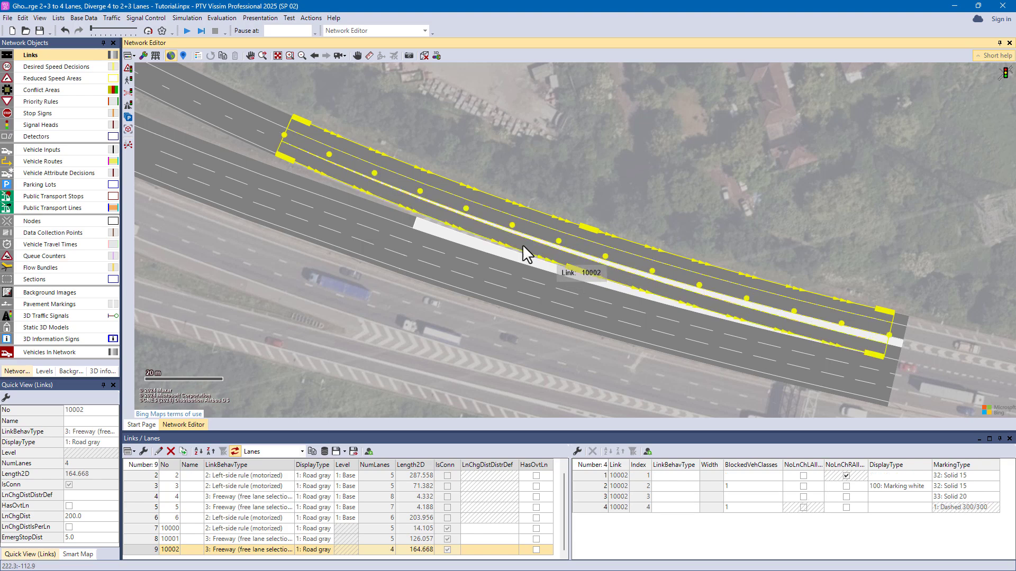
drag(282, 163, 282, 165)
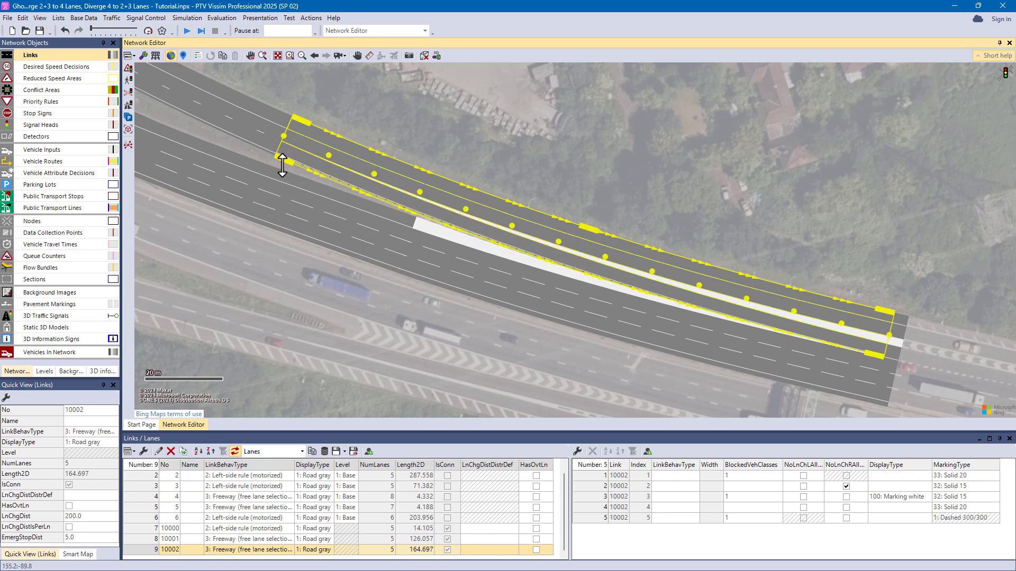
- Untick NoLnChRAll on lane 2 of connector 10002 in the Lanes list
click(593, 496)
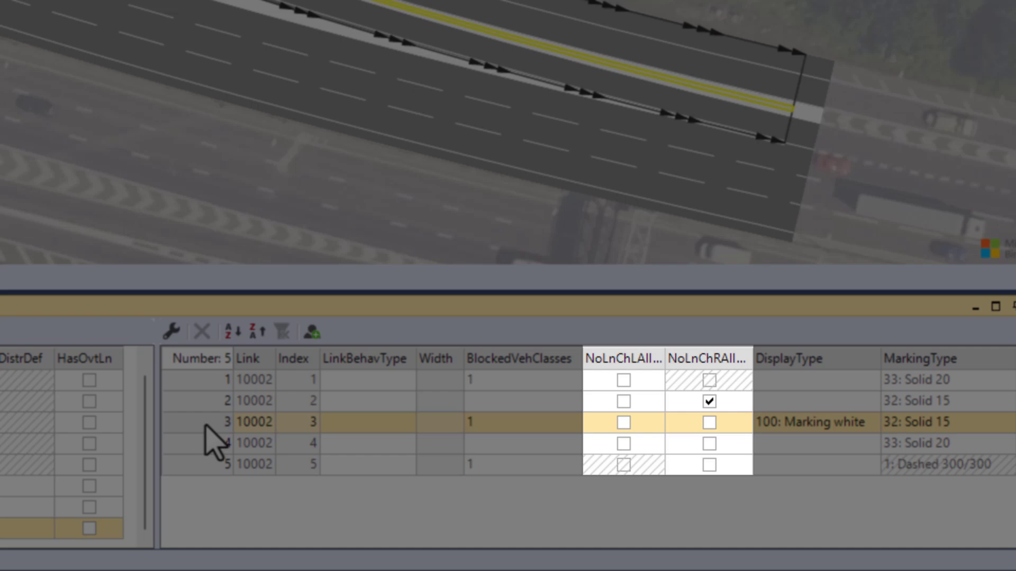
click(709, 401)
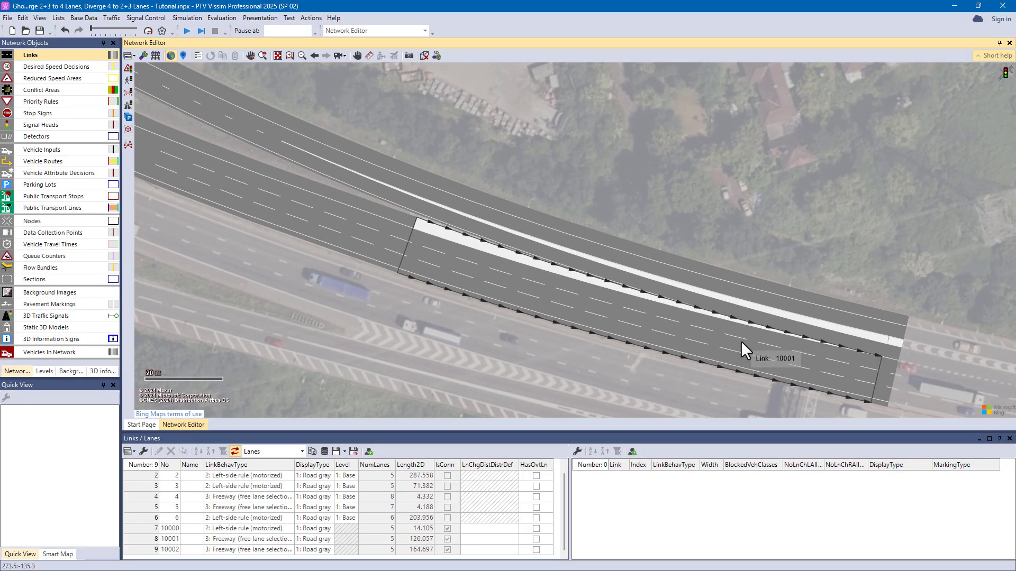
scroll(741, 341, up, 2)
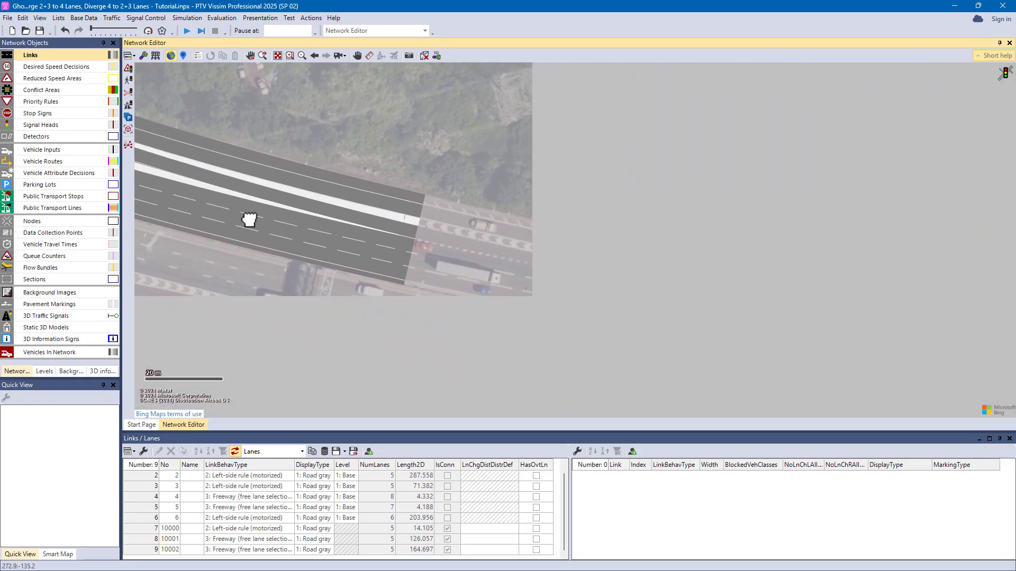
- Jump to the 'Taper merge connector' view and create connector 10003 from link 4
drag(517, 283, 191, 187)
drag(485, 262, 447, 261)
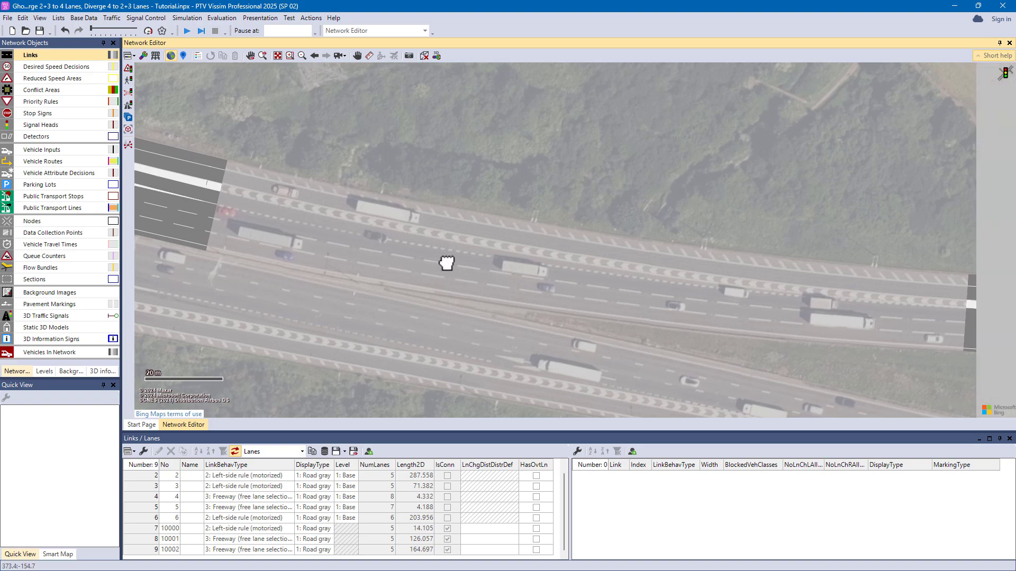
click(341, 55)
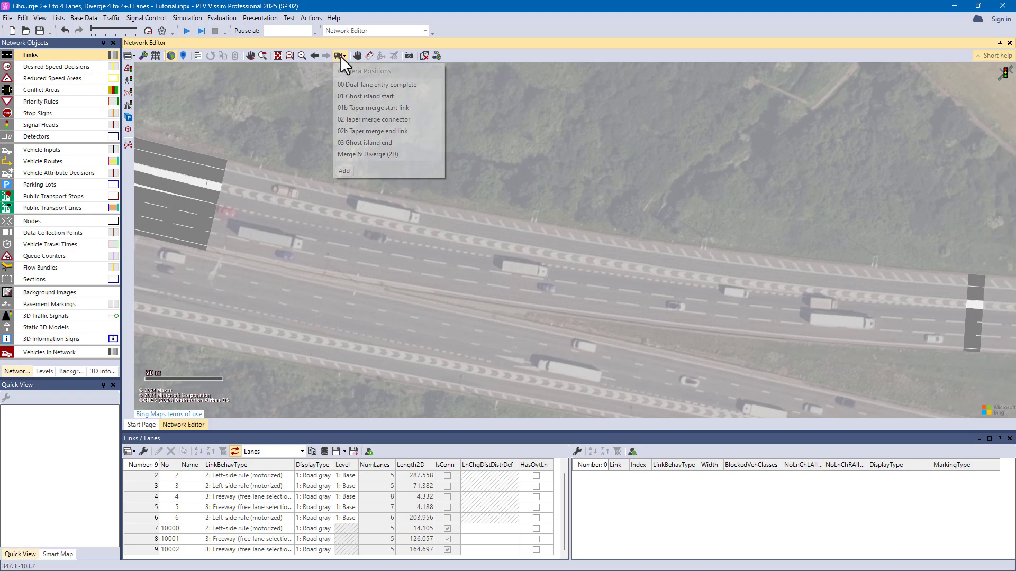
click(365, 120)
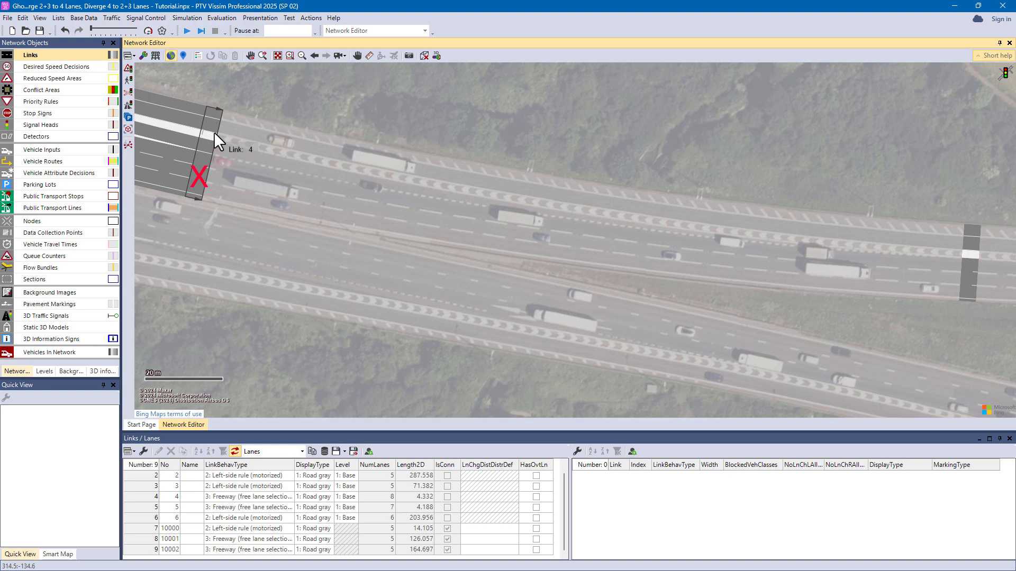
drag(213, 132, 957, 258)
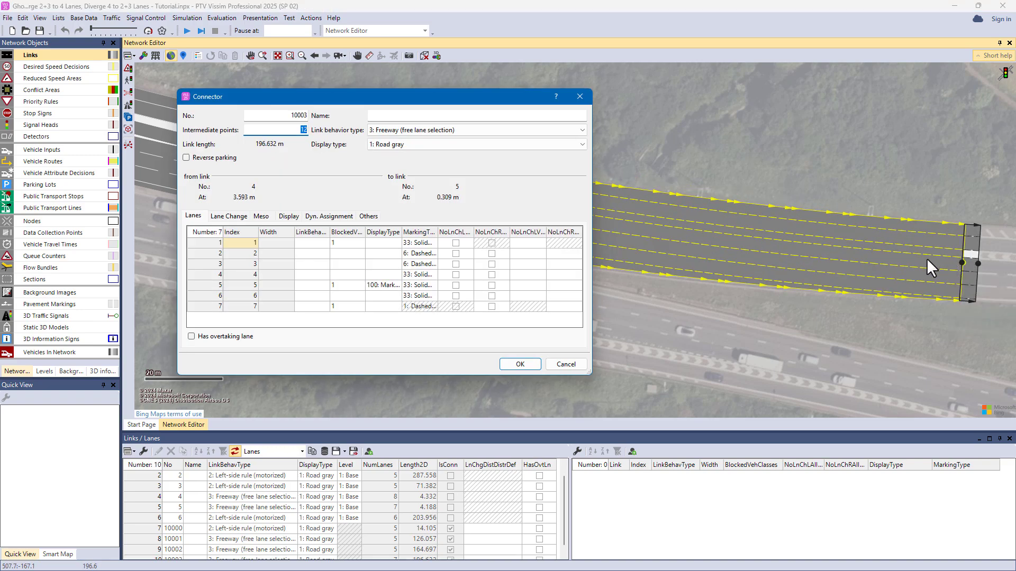
click(530, 363)
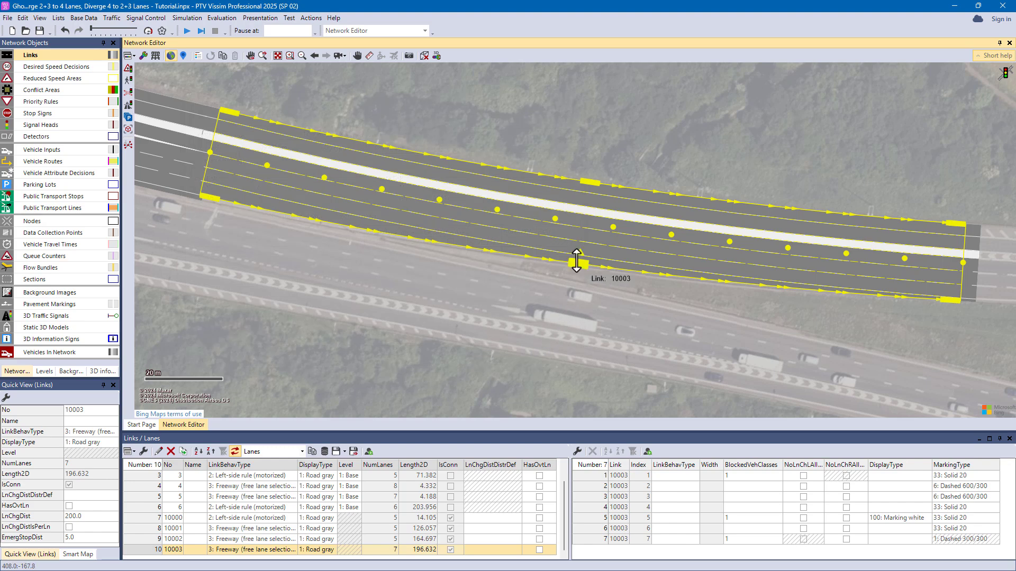
- Widen connector 10003 to eight lanes
drag(577, 262, 584, 230)
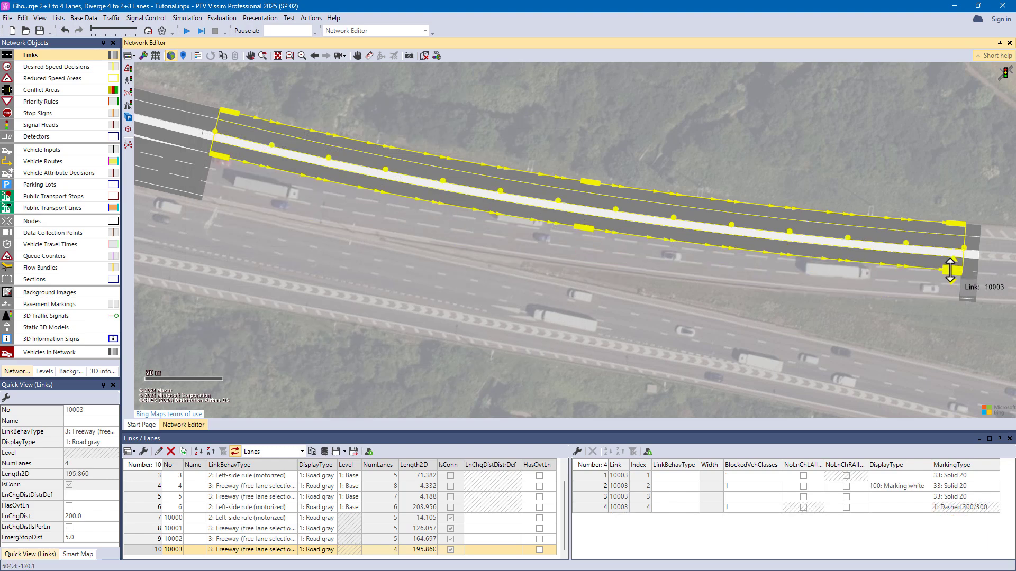
drag(950, 271, 949, 259)
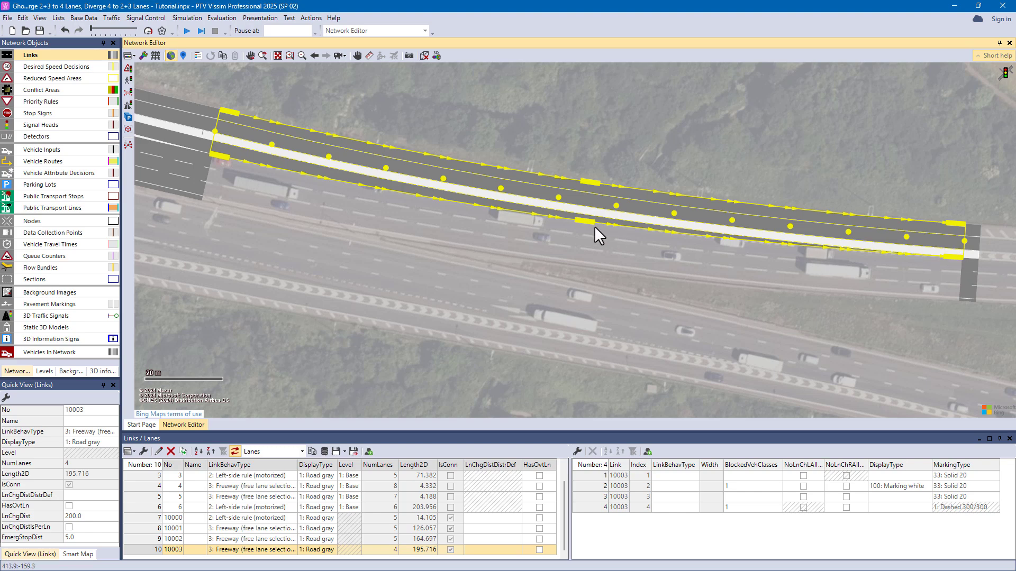
drag(583, 222, 583, 279)
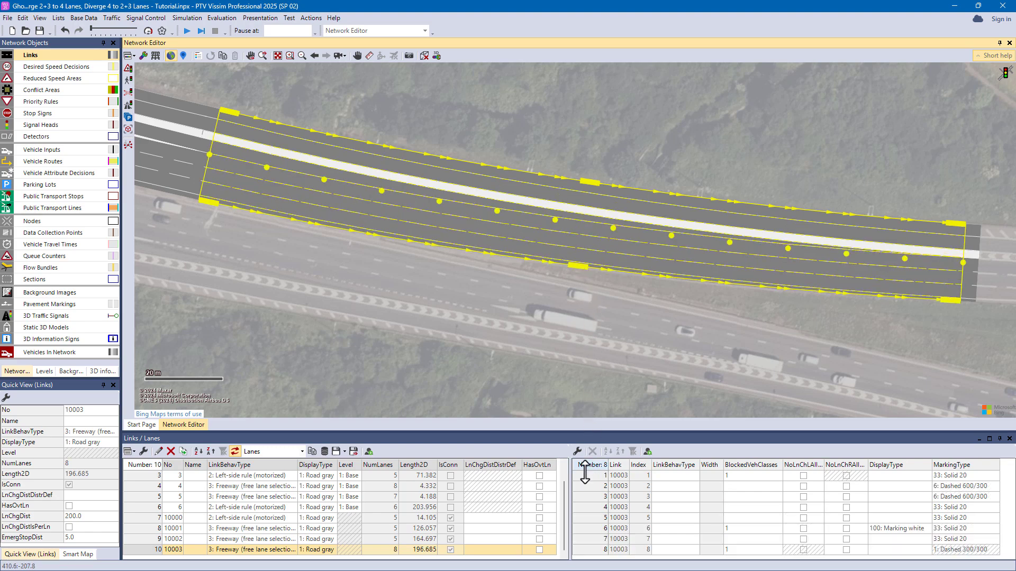
- Give lane 4 a Dashed 150/150 marking; bar lane 5 left and lane 6 right changes
click(591, 528)
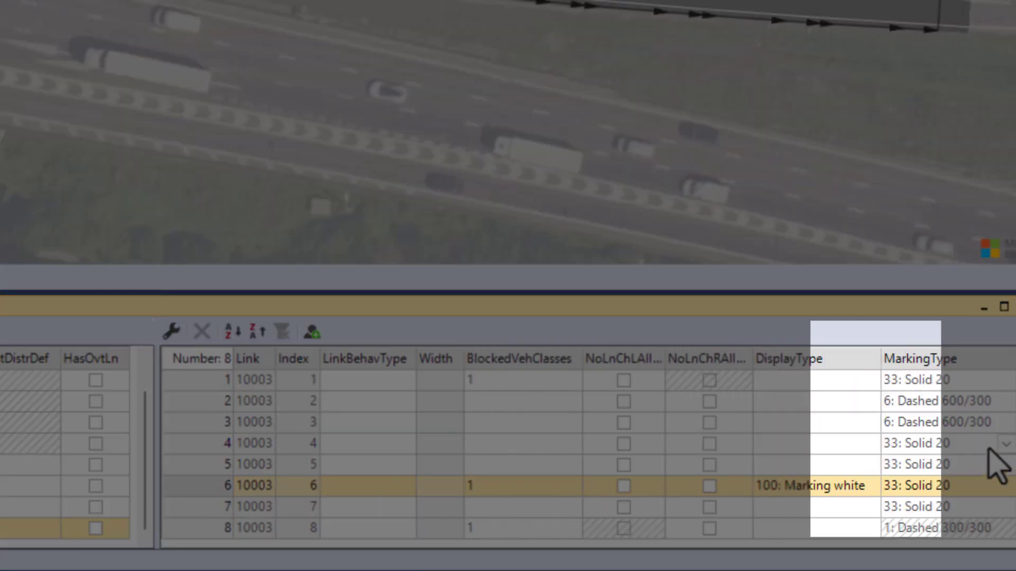
click(995, 444)
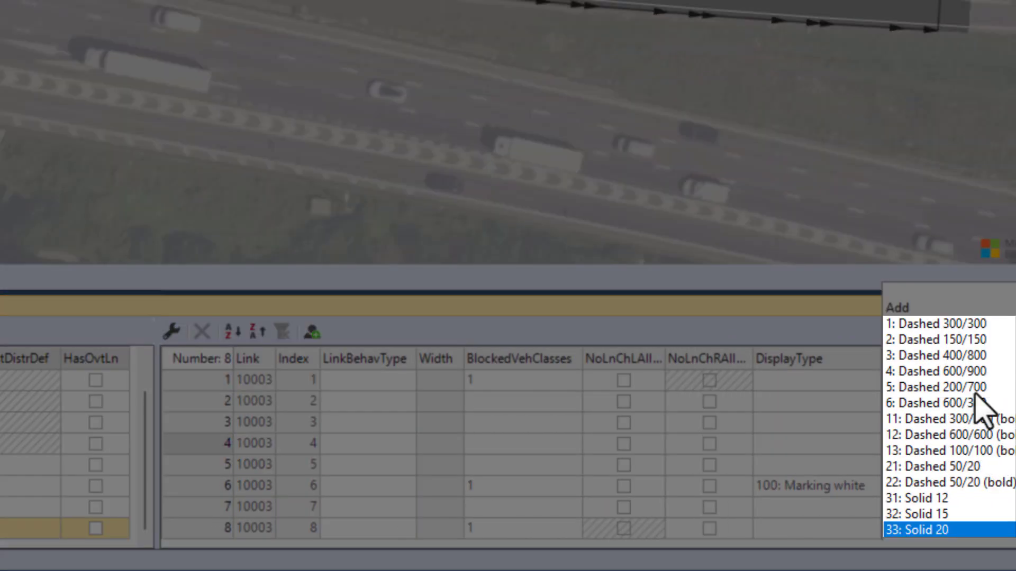
click(966, 340)
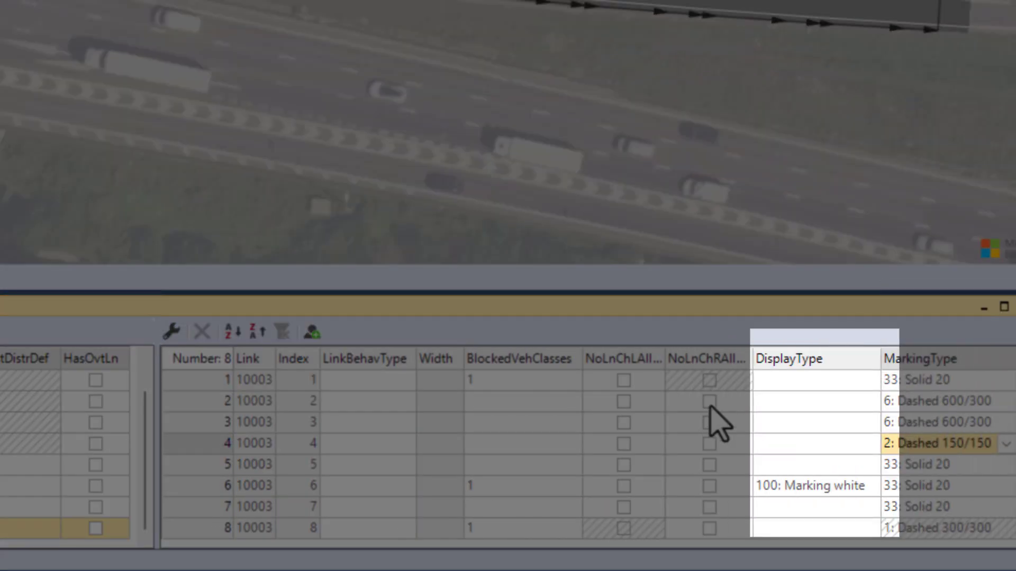
click(623, 465)
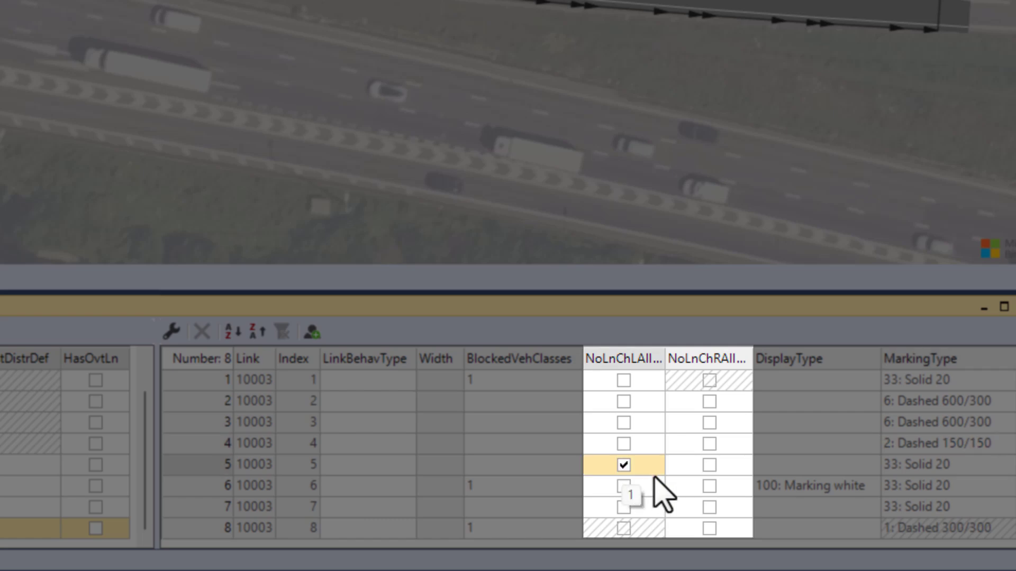
click(709, 486)
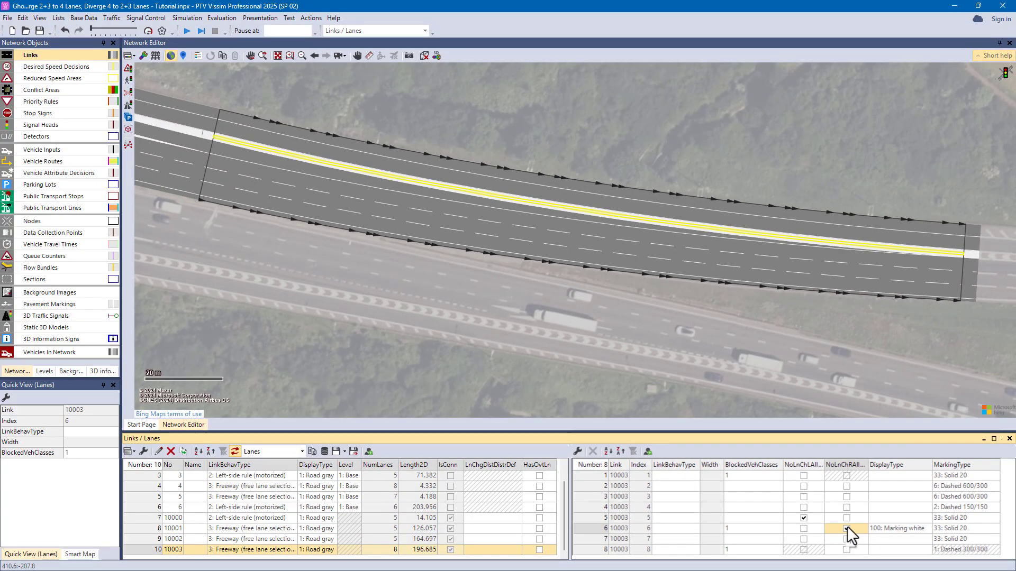
- Create connector 10004 from link 5 to link 6 and size it to seven lanes
click(846, 313)
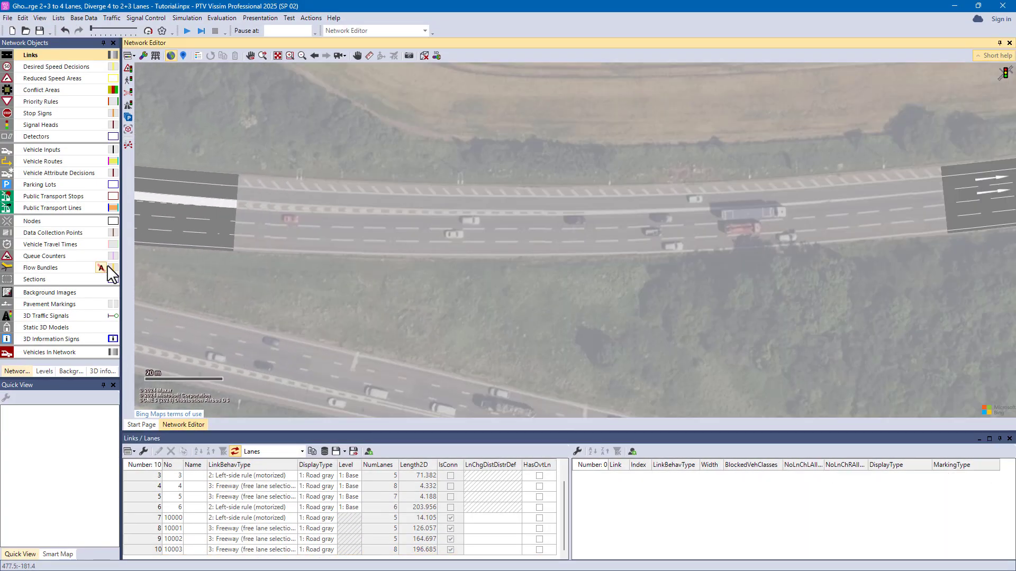
drag(206, 225, 916, 229)
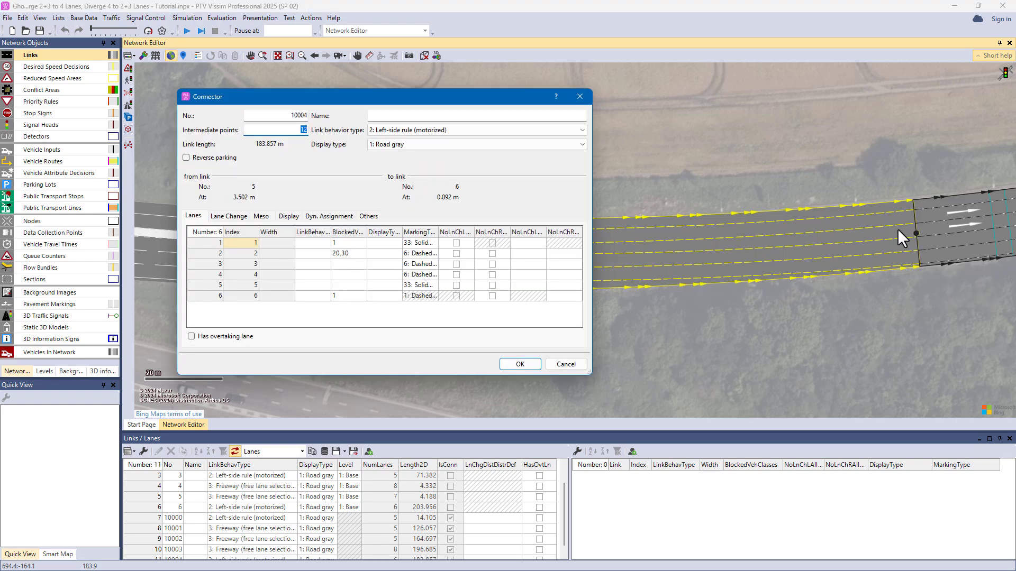
click(517, 361)
mouse_move(561, 292)
mouse_down()
mouse_move(559, 257)
mouse_move(560, 313)
mouse_up()
- Block vehicle class 1 on lane 5, display it as white marking, and give lanes 4–5 Solid 15 markings
click(746, 518)
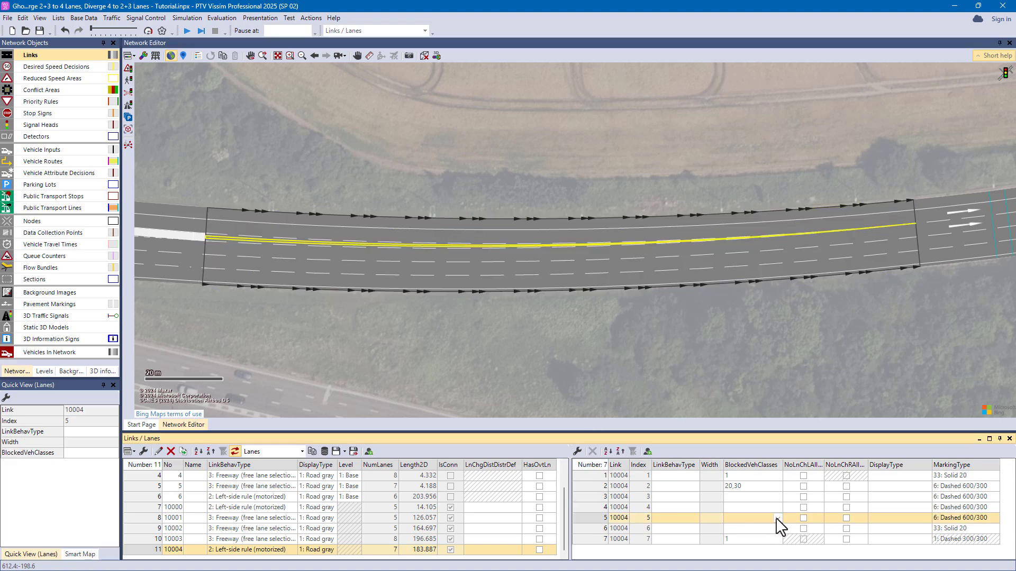
click(897, 517)
click(897, 556)
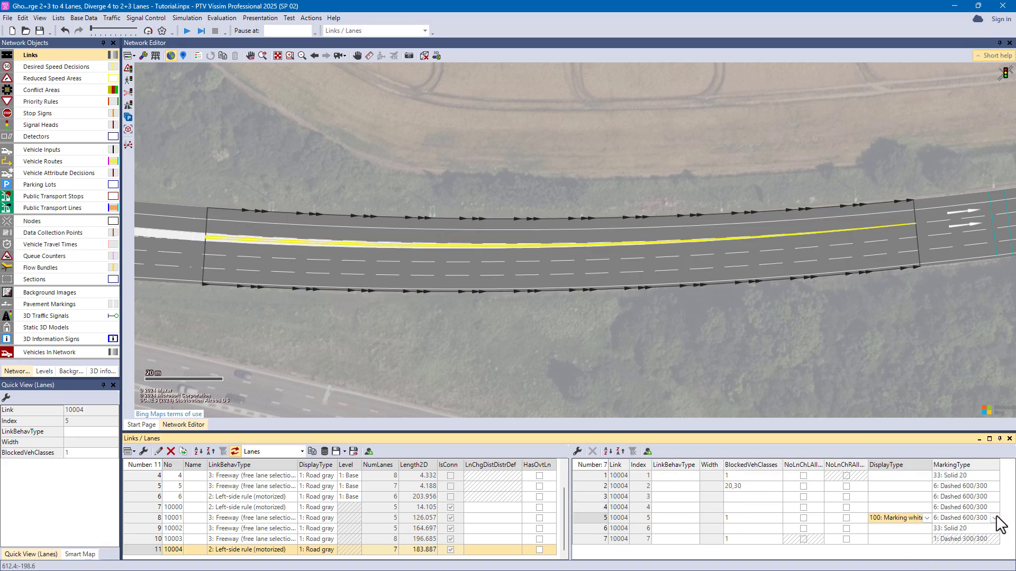
click(960, 518)
click(966, 550)
click(995, 508)
click(965, 549)
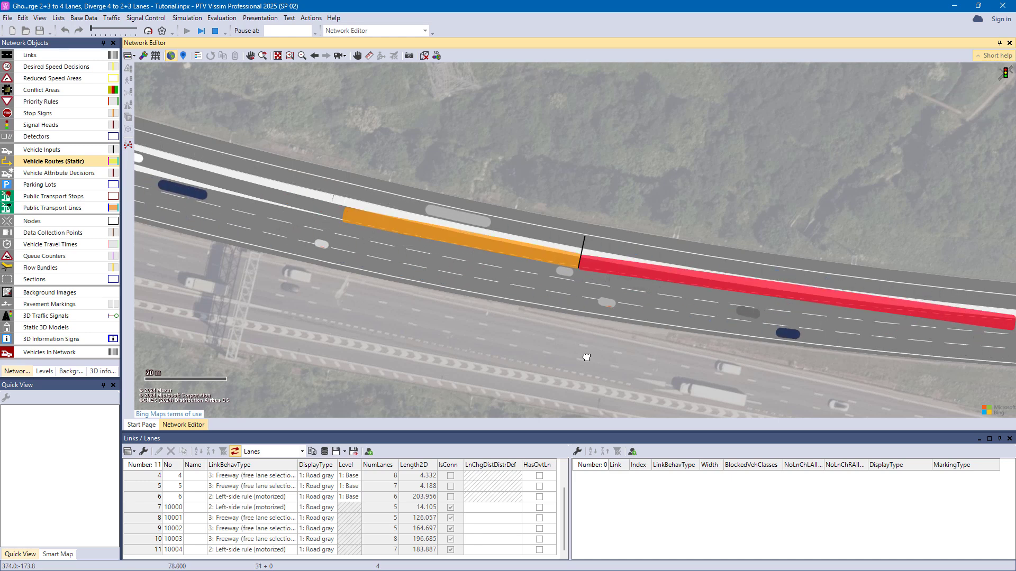
- Stop the ghost-island simulation after reviewing the lane change distance zones
click(215, 30)
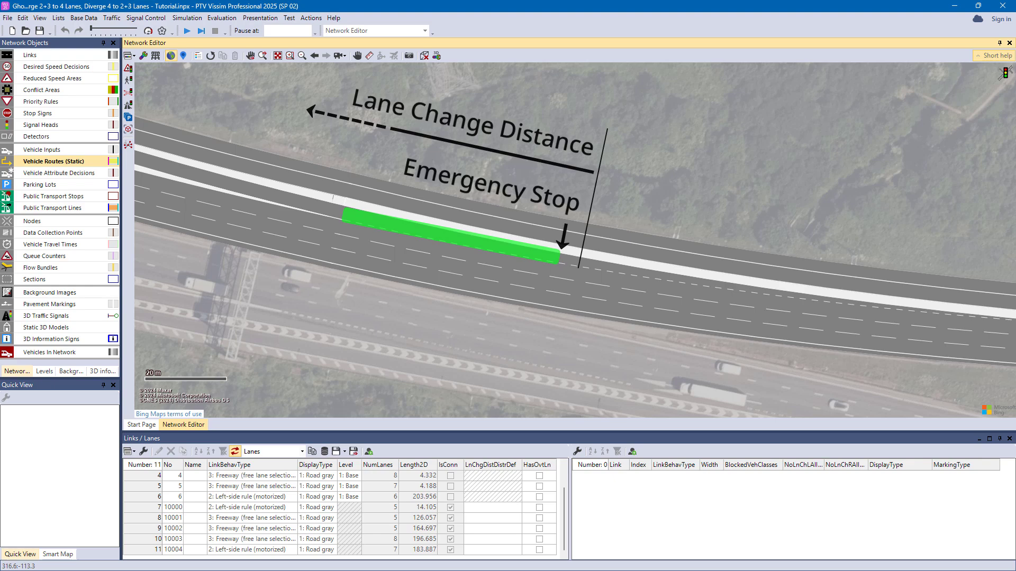
- Set connector 10003's lane change distance to 30 m, then run without saving
click(405, 241)
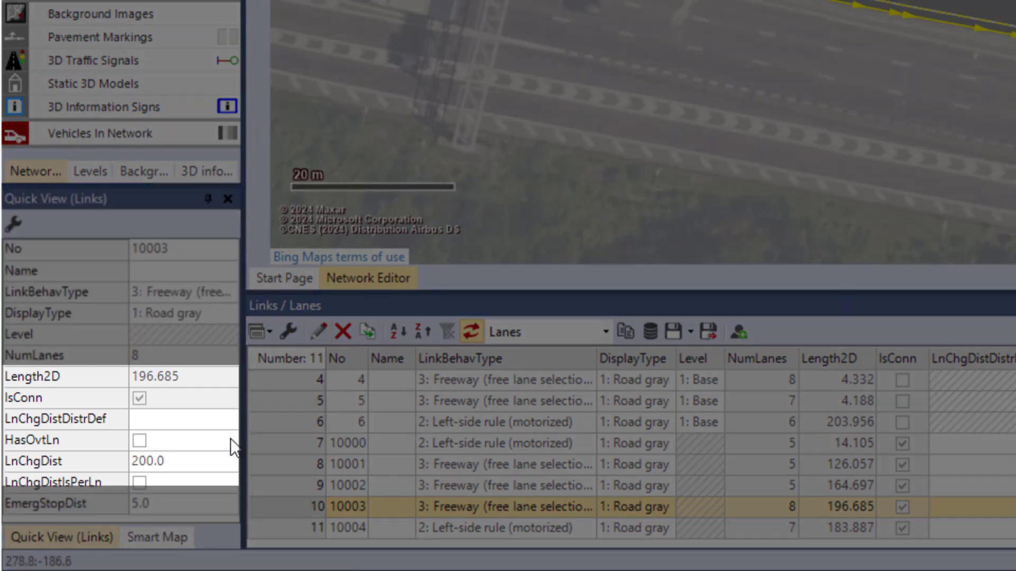
click(194, 468)
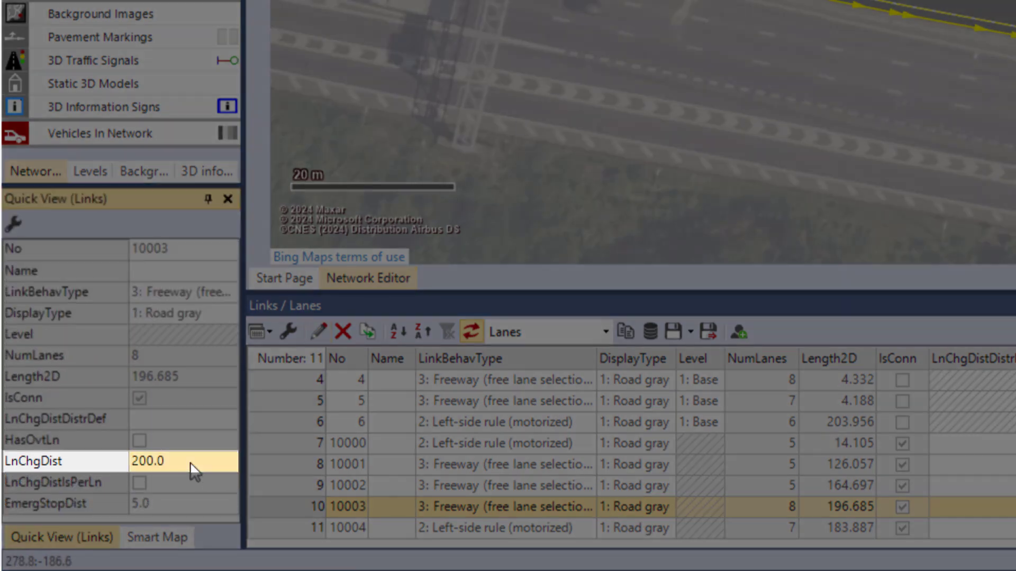
text(30)
key(Return)
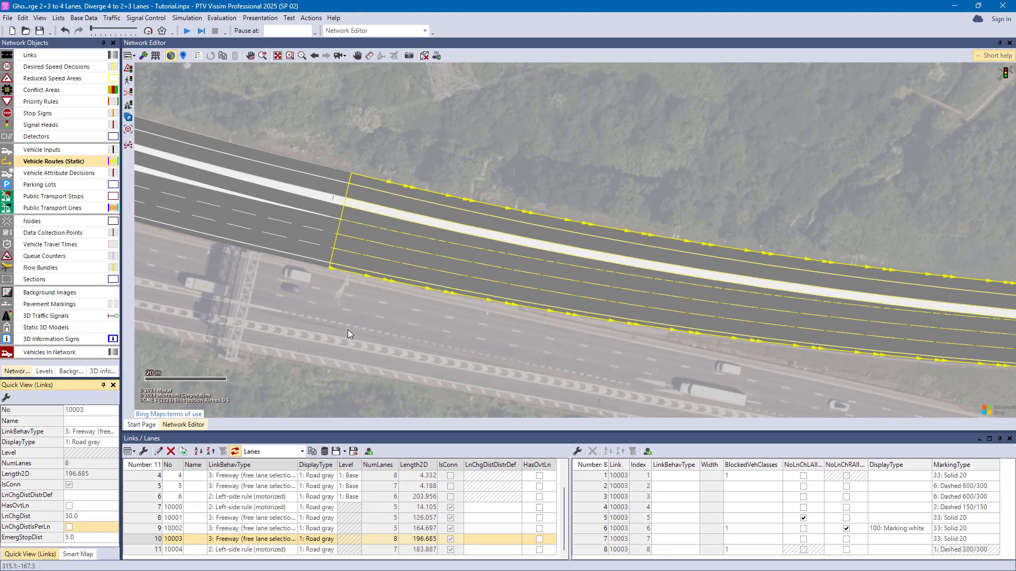
key(alt+F4)
click(530, 293)
- Clear the link selection to watch the traffic
click(511, 339)
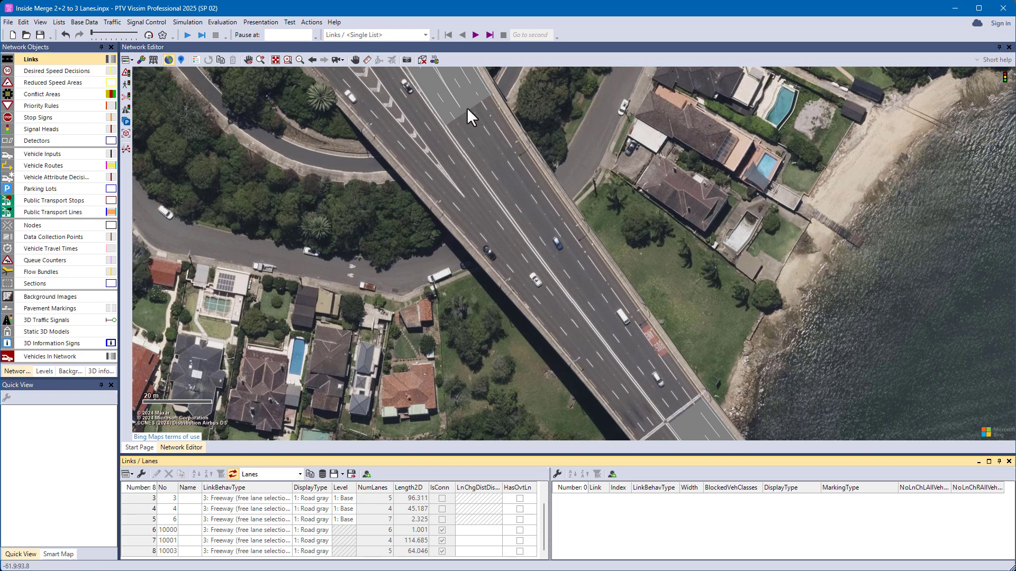
- Create seven-lane connector 10002, barring left changes on lane 2 and right changes on lane 3
drag(467, 107, 685, 414)
drag(577, 265, 639, 353)
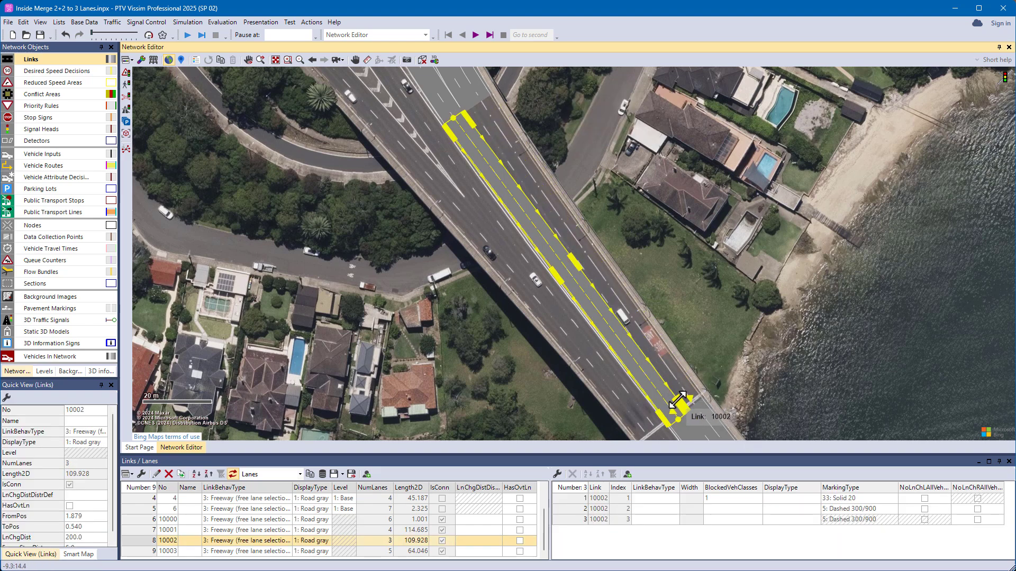
drag(680, 404, 673, 411)
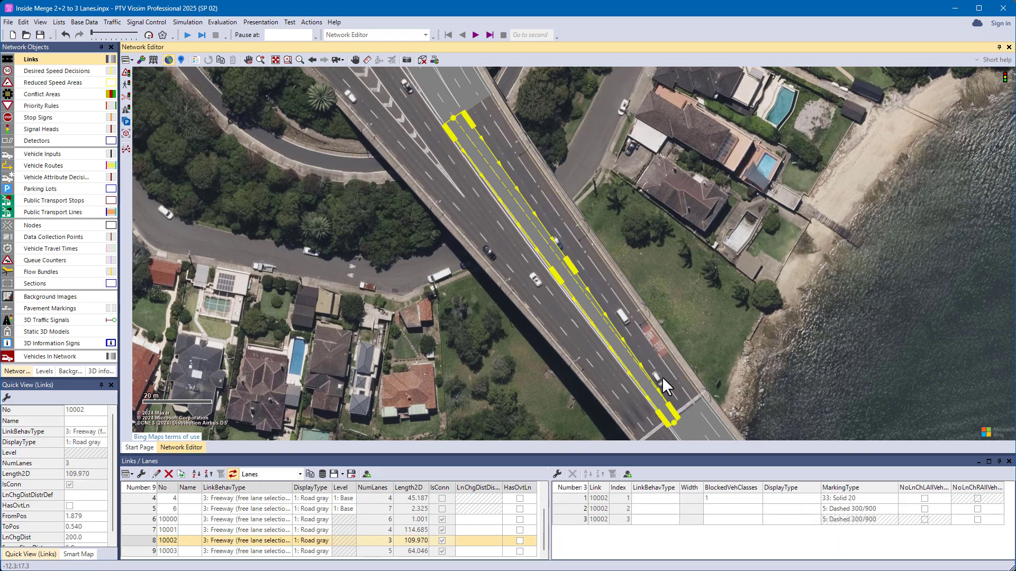
drag(572, 265, 620, 246)
click(925, 509)
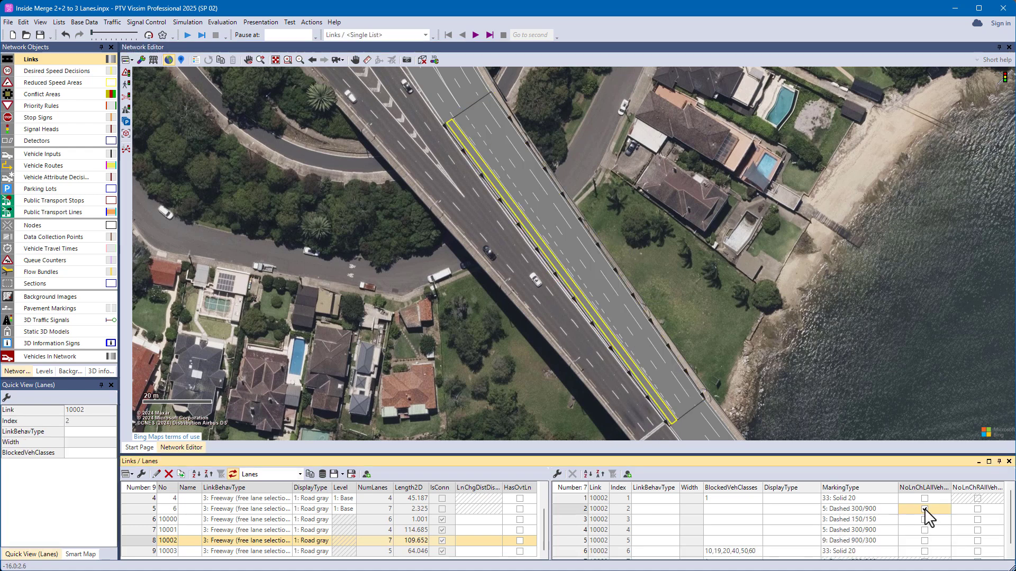
click(977, 519)
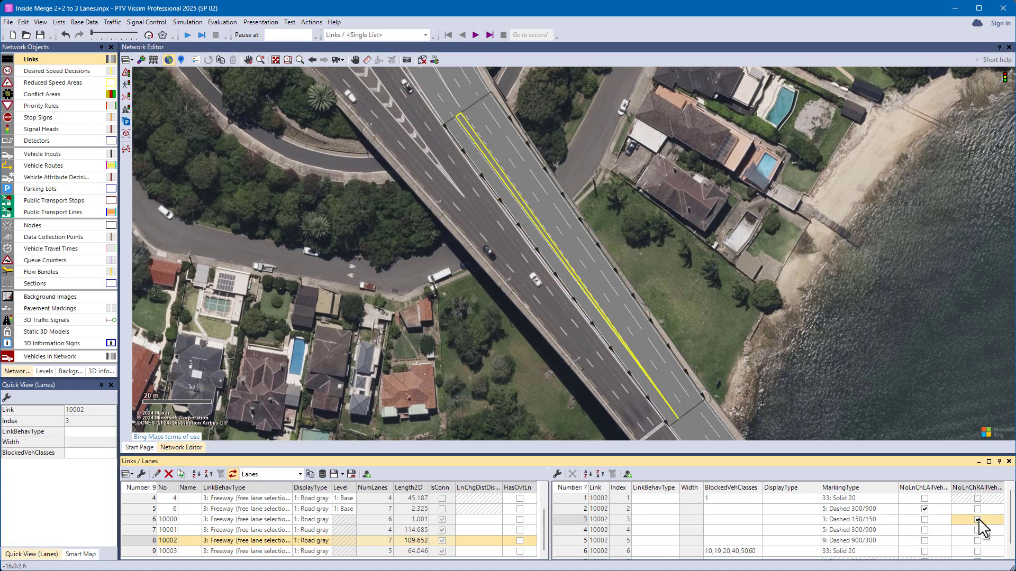
click(718, 265)
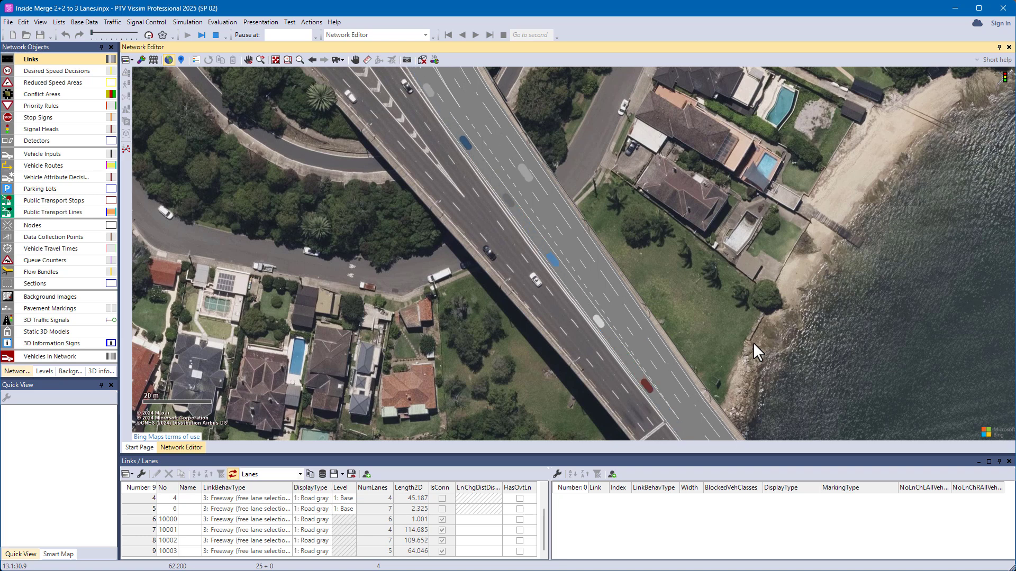
- Stop the run, give connector 10002 a 30 m fixed lane change distance, and restart
click(217, 36)
click(561, 255)
double_click(561, 257)
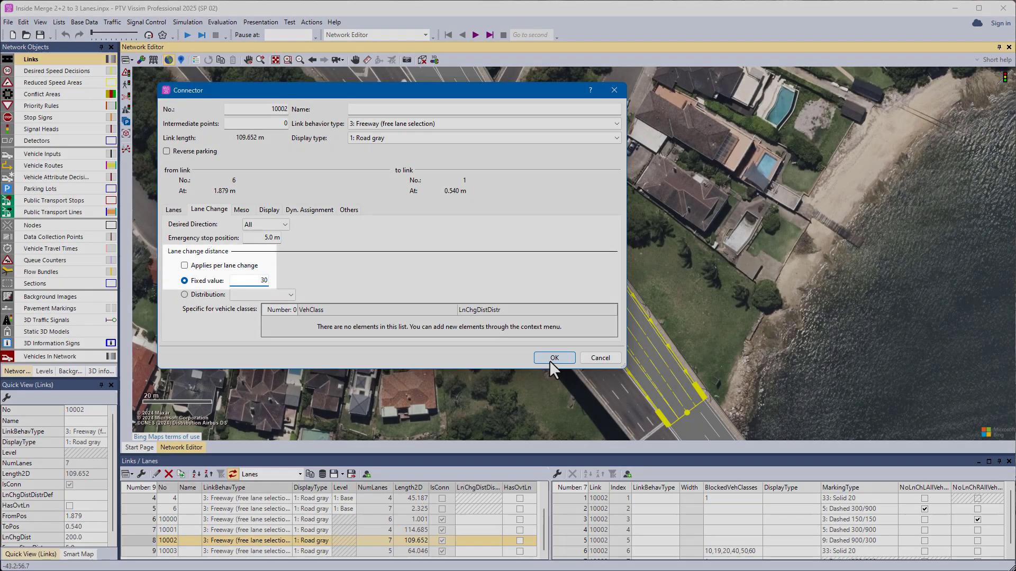
click(552, 359)
key(F5)
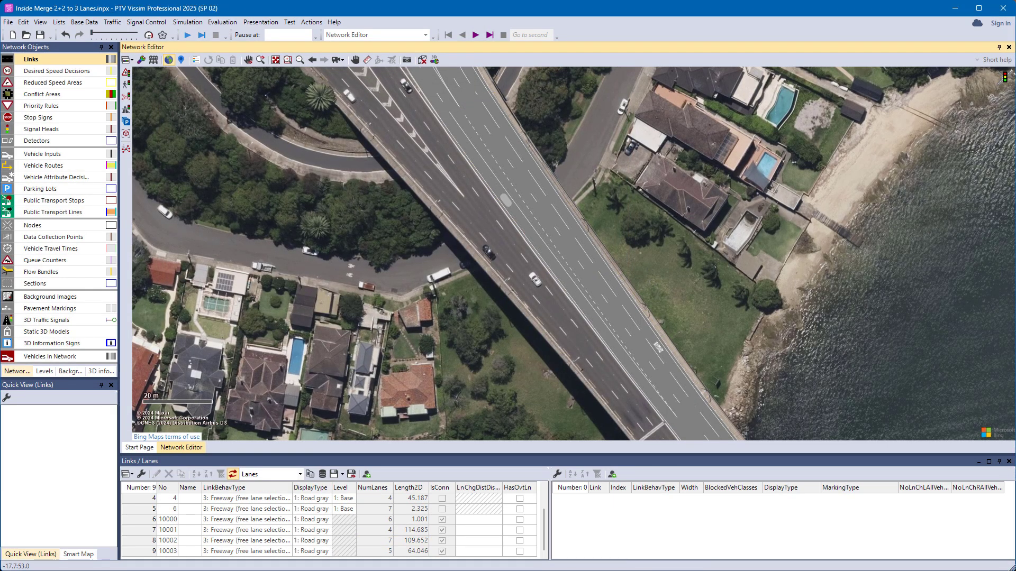